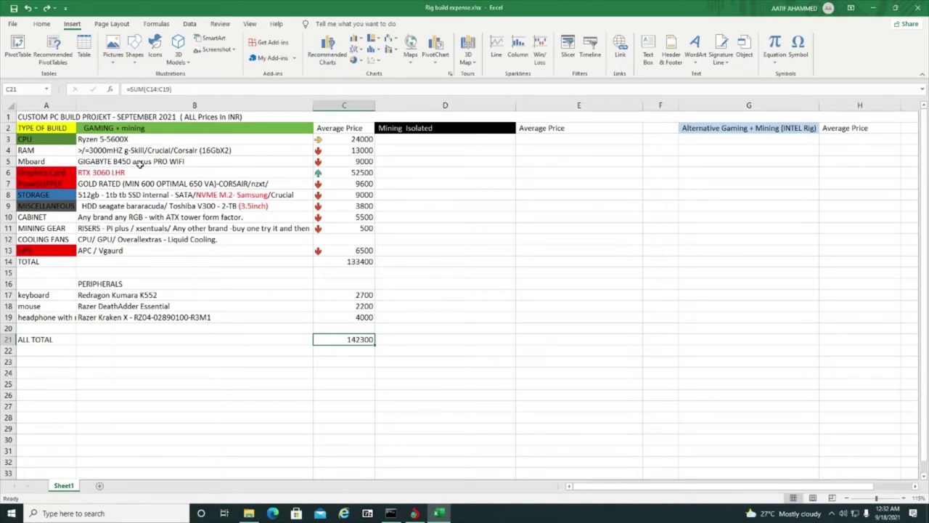
# Review the CPU, RAM, RTX 3060 LHR (52500) and power supply (9600) entries
pyautogui.click(119, 143)
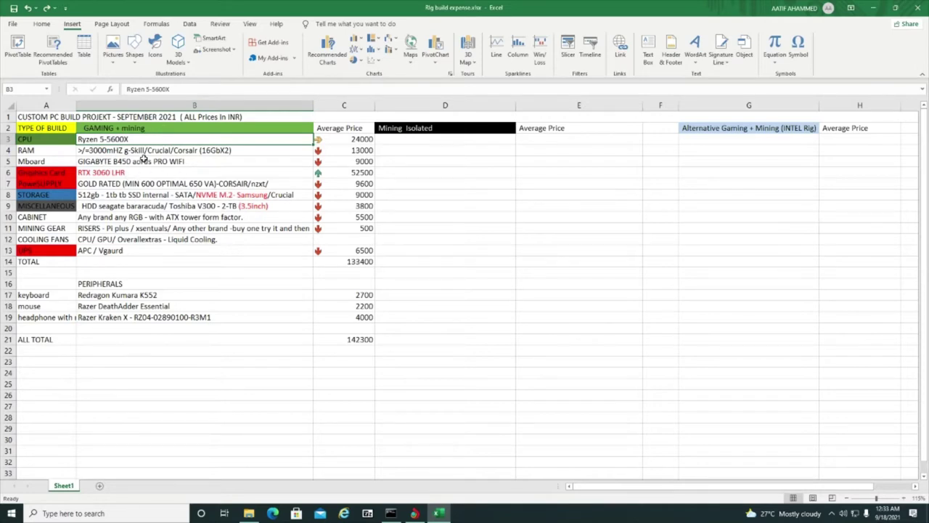
pyautogui.click(147, 154)
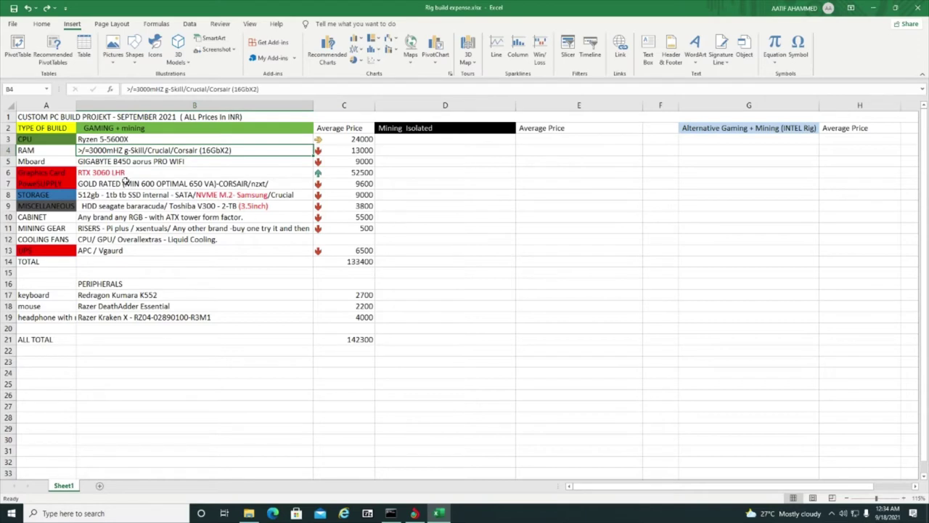
pyautogui.click(122, 177)
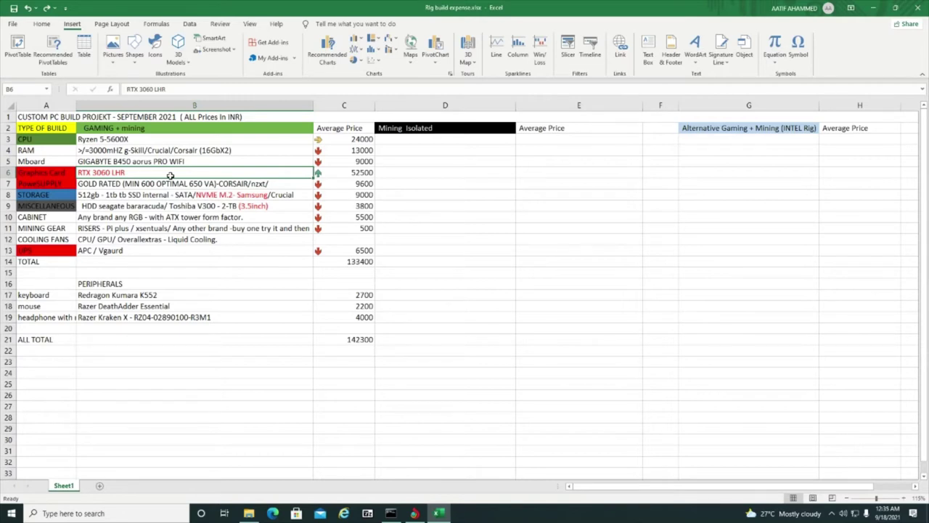
pyautogui.click(360, 177)
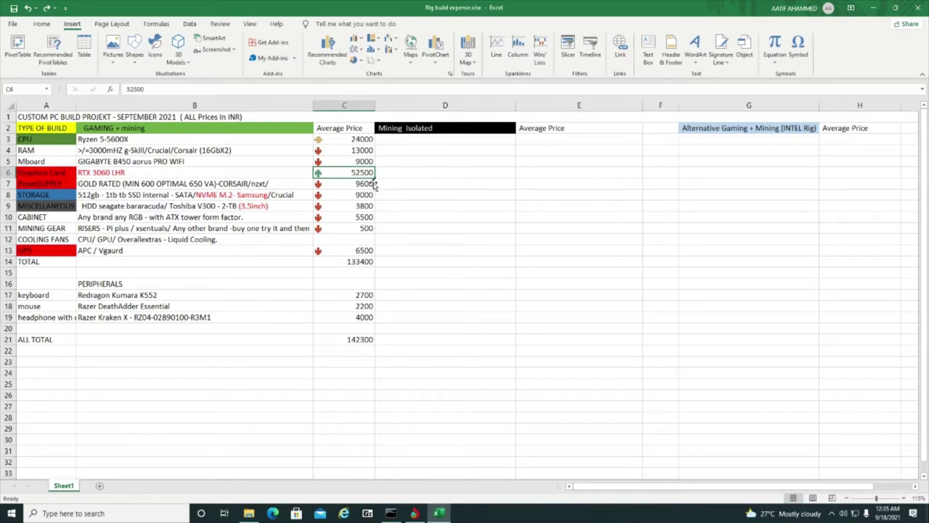
pyautogui.moveTo(371, 177)
pyautogui.mouseDown()
pyautogui.moveTo(369, 187)
pyautogui.moveTo(370, 177)
pyautogui.mouseUp()
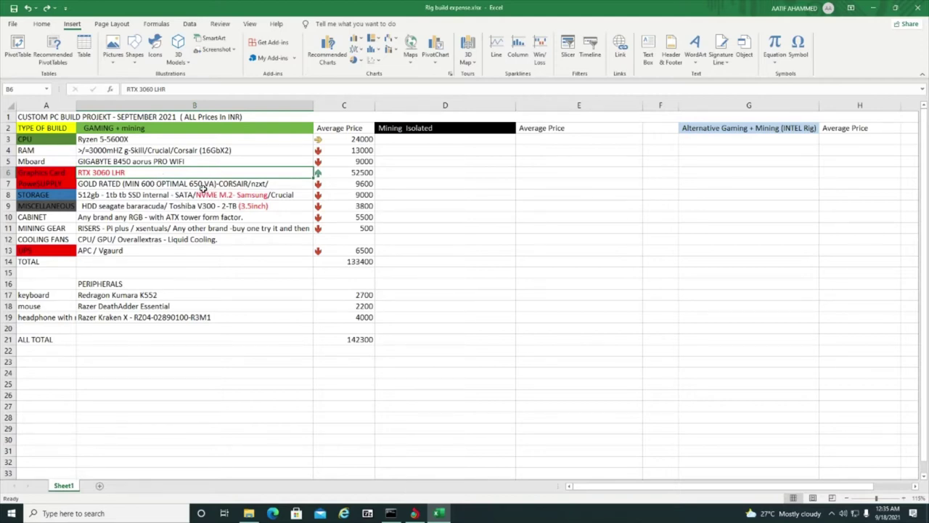
pyautogui.click(349, 175)
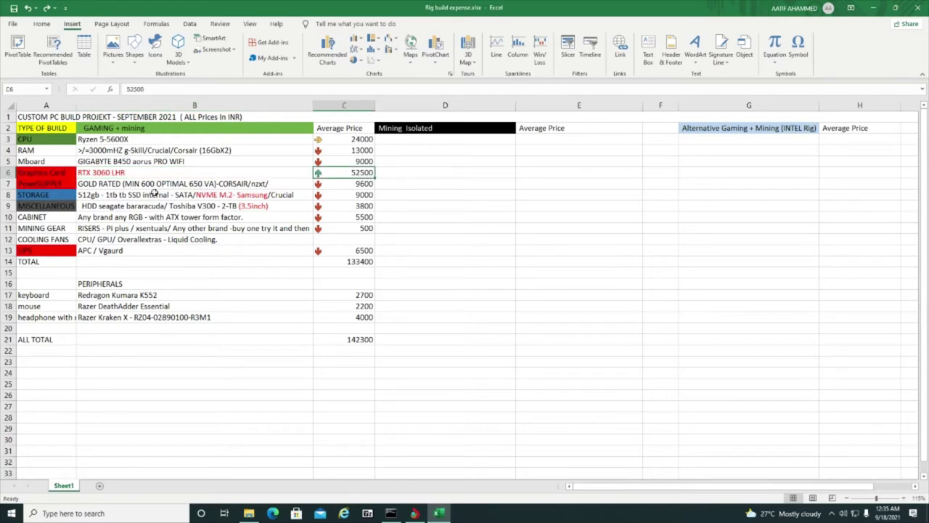
pyautogui.click(154, 188)
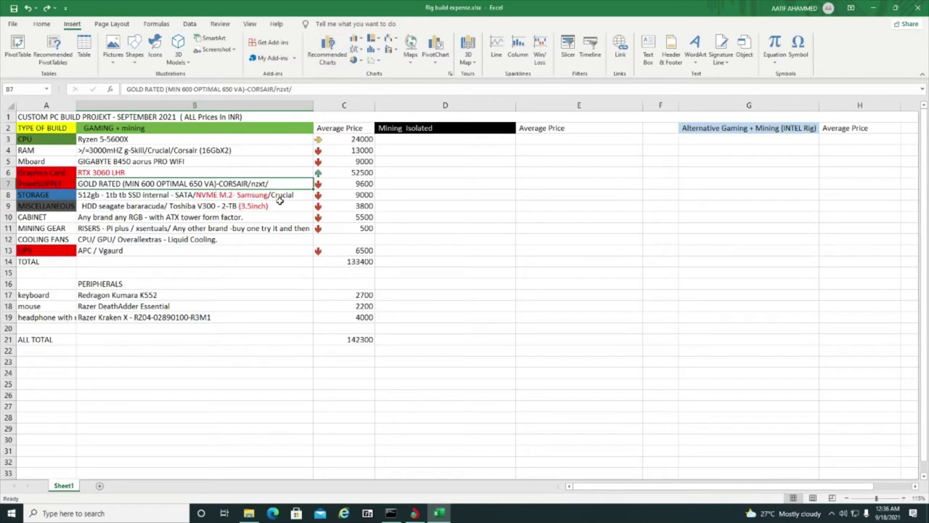
pyautogui.click(367, 187)
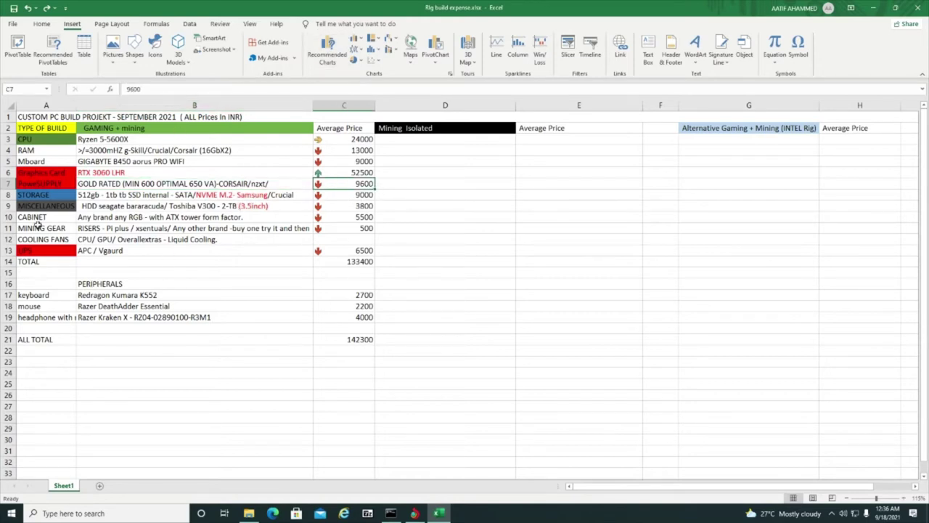
# Review the SSD and HDD storage (3800), cooling fans, mining risers and cabinet descriptions
pyautogui.click(61, 198)
pyautogui.press('Right')
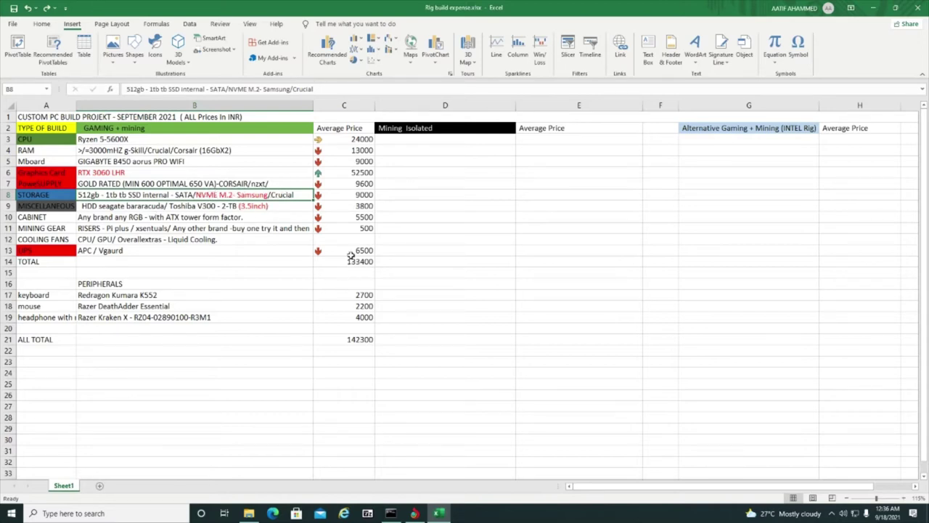
pyautogui.click(113, 209)
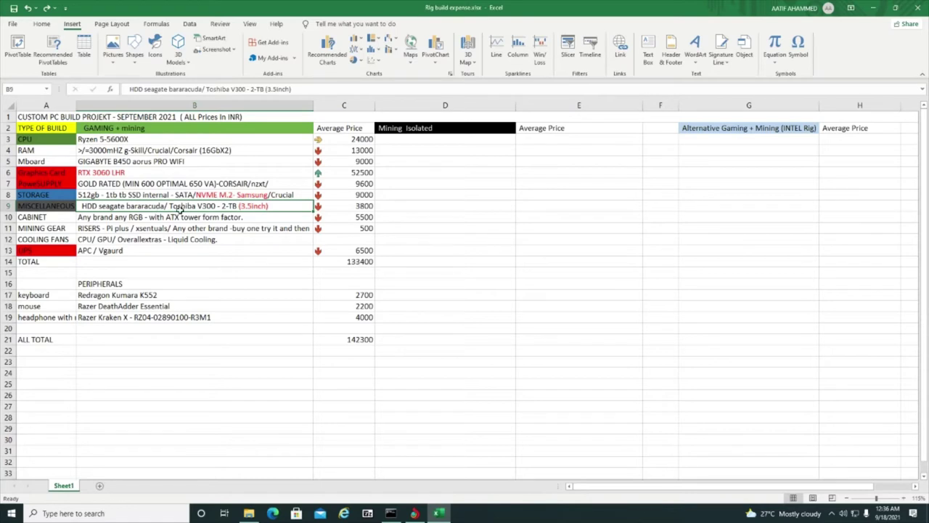
pyautogui.click(227, 196)
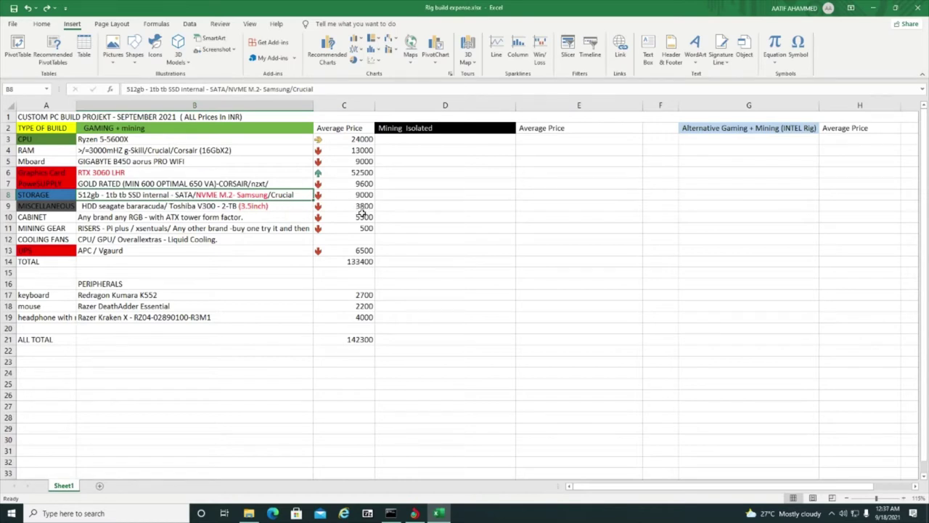
pyautogui.click(365, 206)
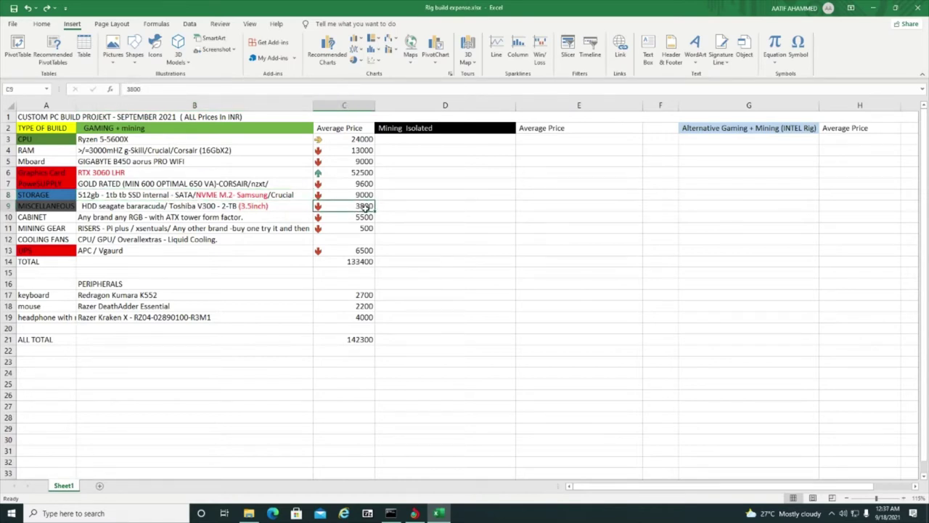
pyautogui.click(152, 243)
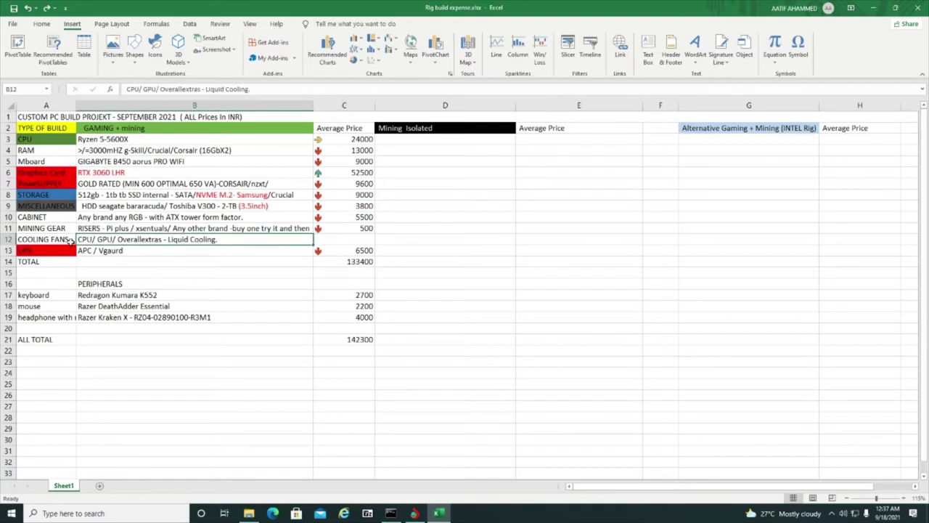
pyautogui.click(169, 230)
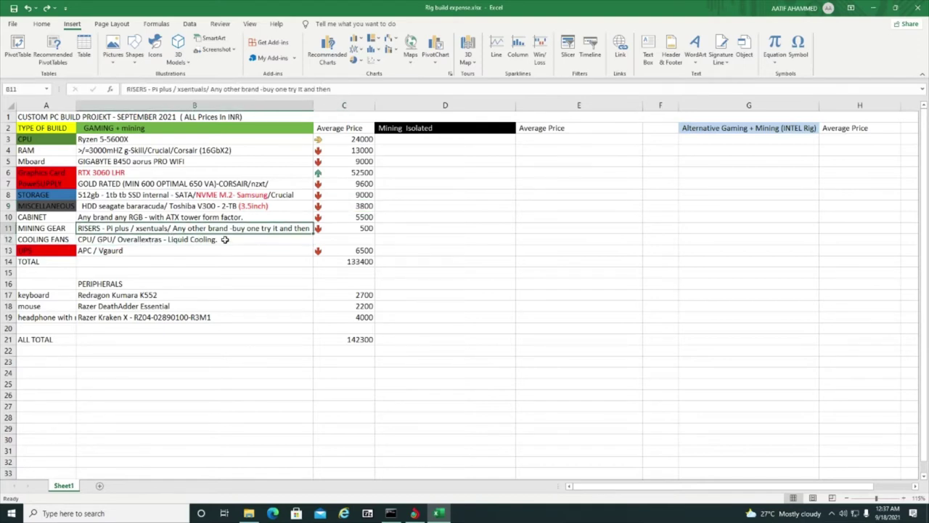
pyautogui.click(120, 221)
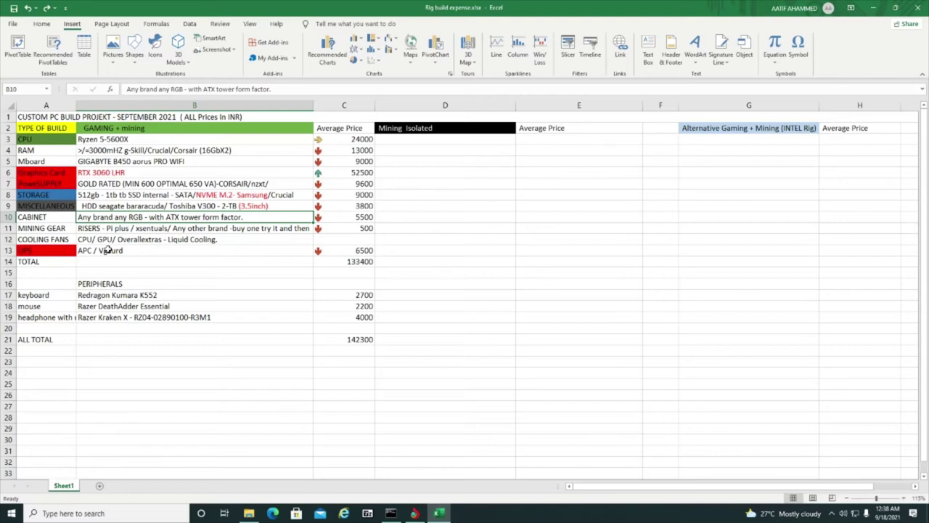
# Highlight the ATX tower phrase in the cabinet text, then recheck the 5500 cabinet price and other entries
pyautogui.doubleClick(257, 221)
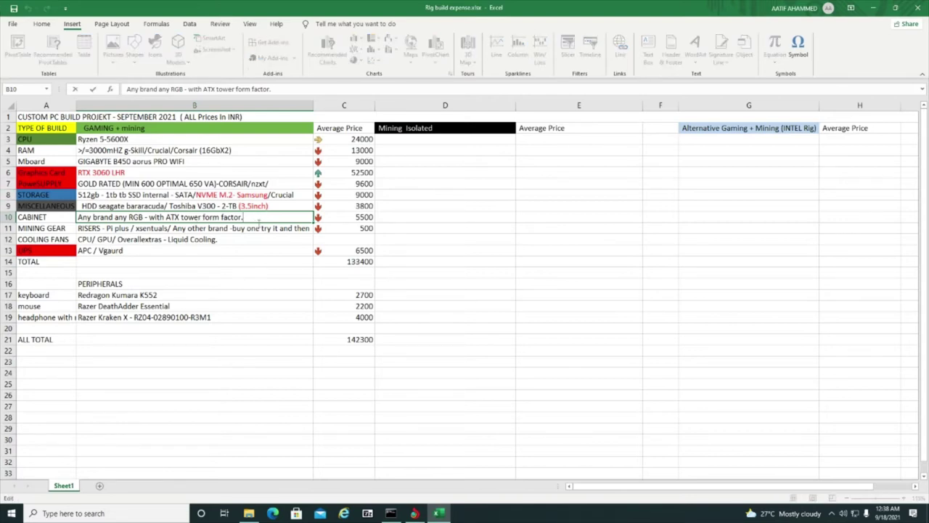
pyautogui.moveTo(257, 221); pyautogui.dragTo(149, 218)
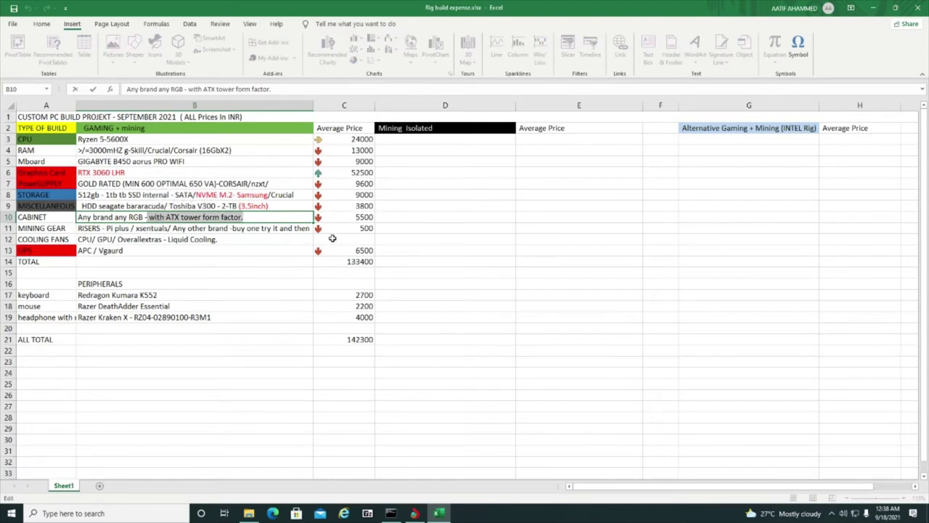
pyautogui.click(370, 224)
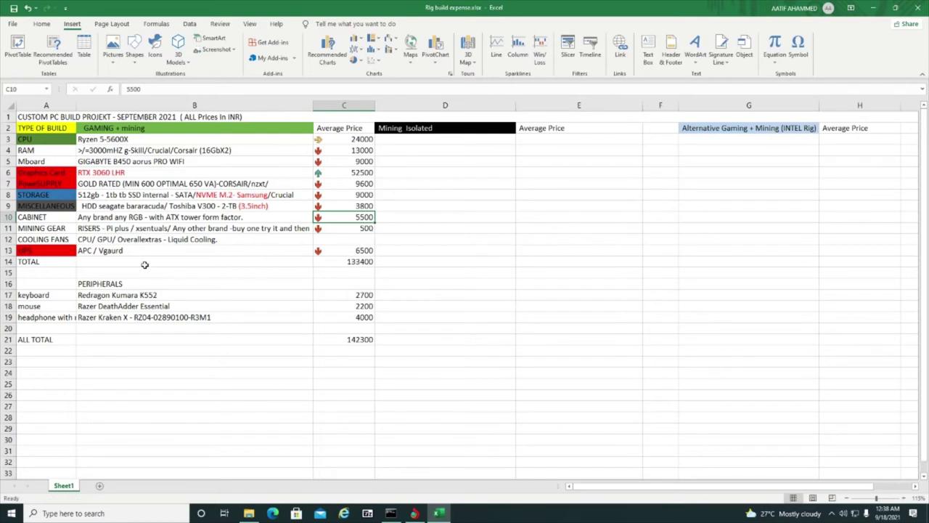
pyautogui.click(148, 228)
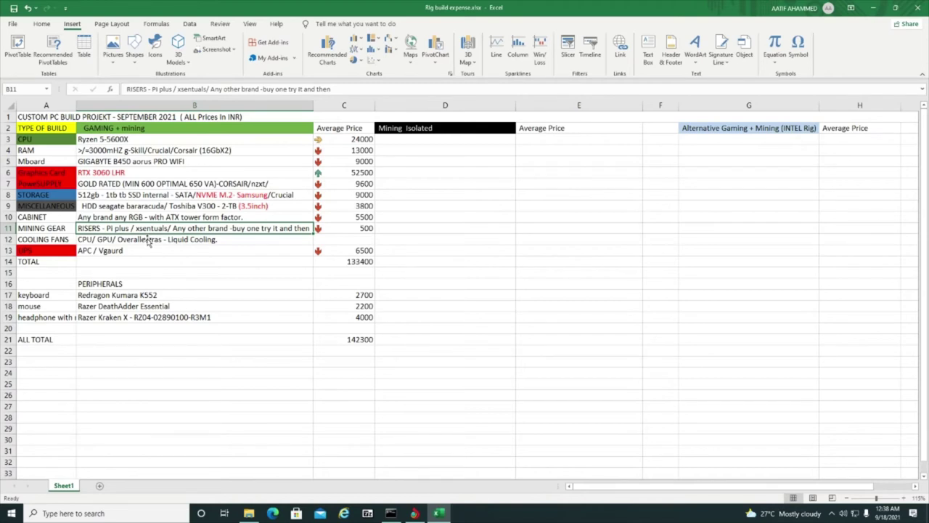
pyautogui.click(131, 174)
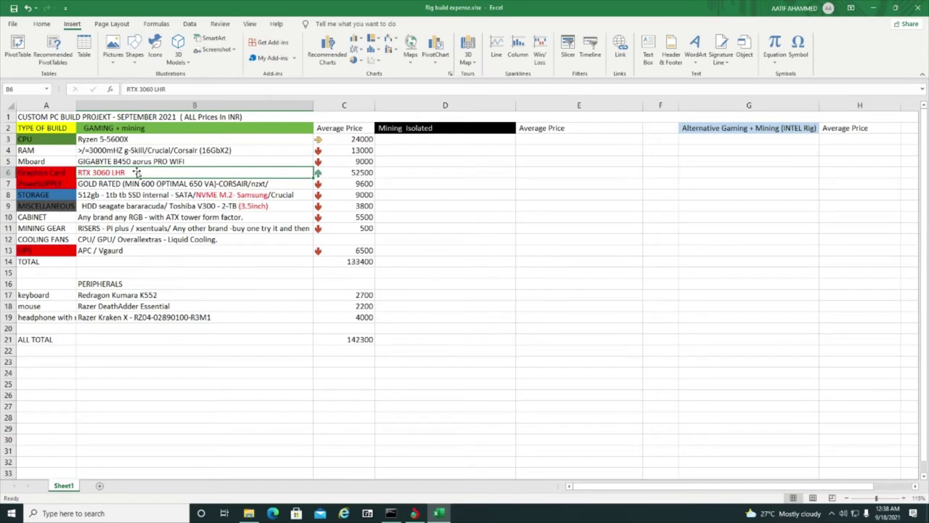
pyautogui.click(139, 166)
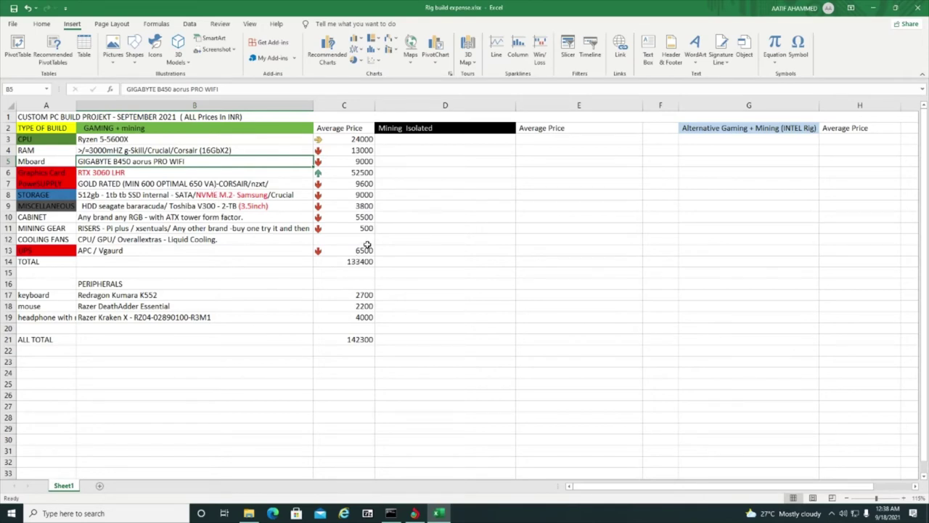
pyautogui.click(371, 218)
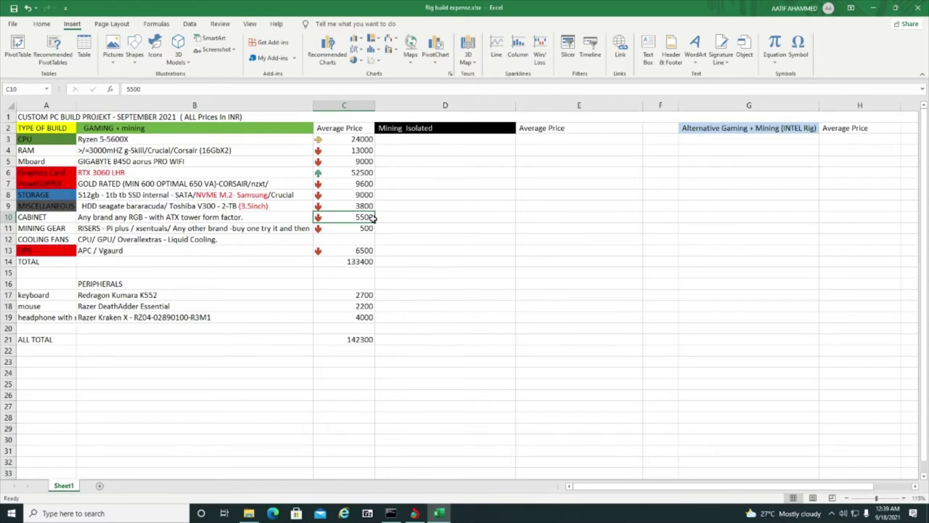
# Peek at the miner console, recheck mining gear and motherboard, then bring the console forward
pyautogui.click(390, 513)
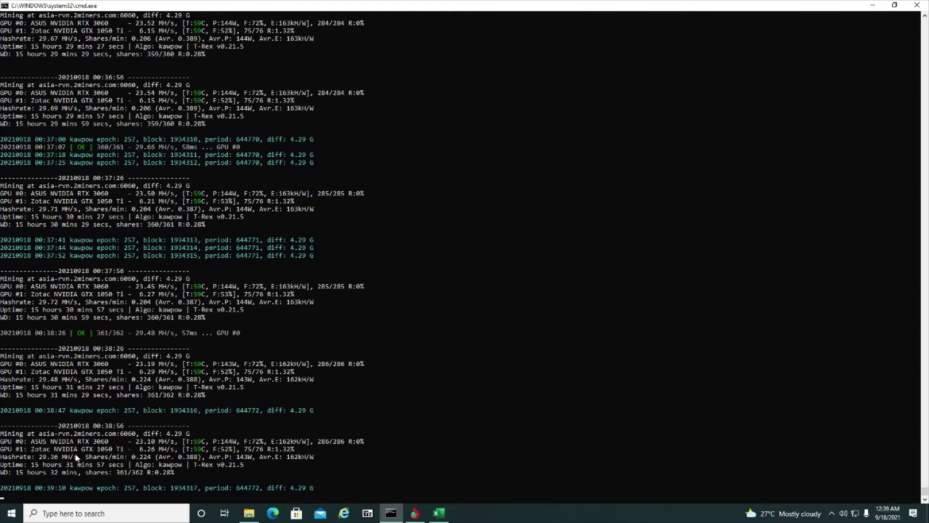
pyautogui.click(872, 5)
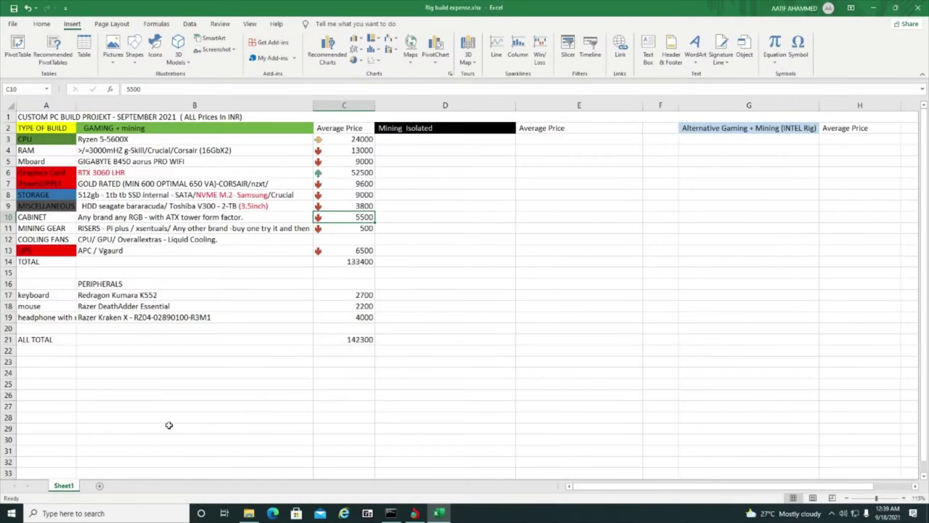
pyautogui.click(362, 233)
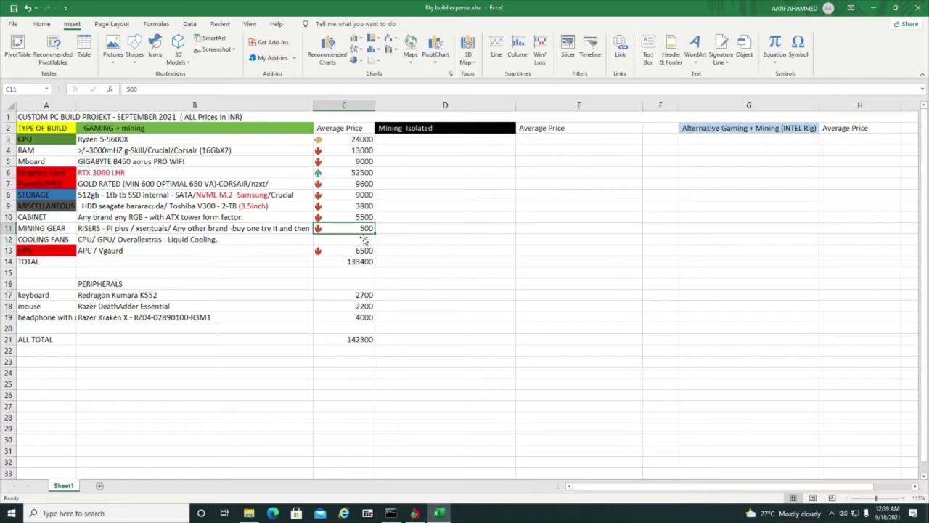
pyautogui.click(120, 230)
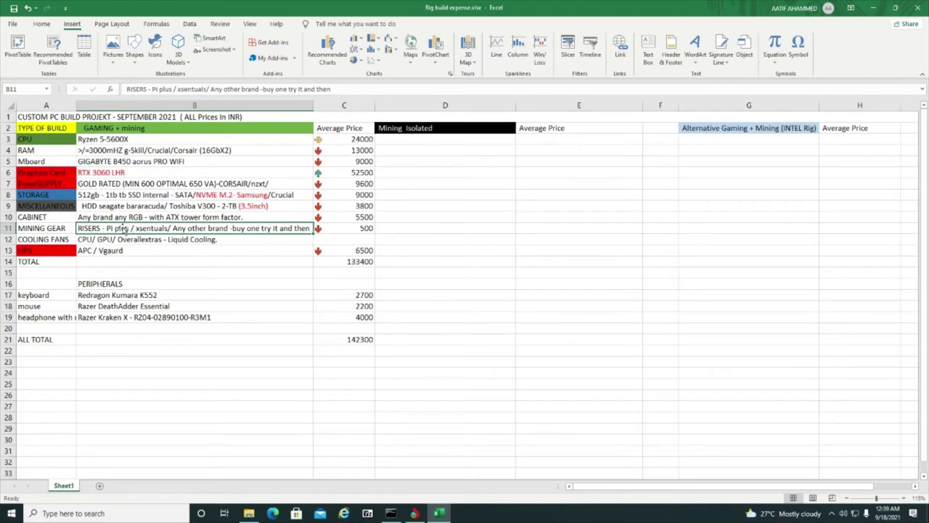
pyautogui.click(367, 231)
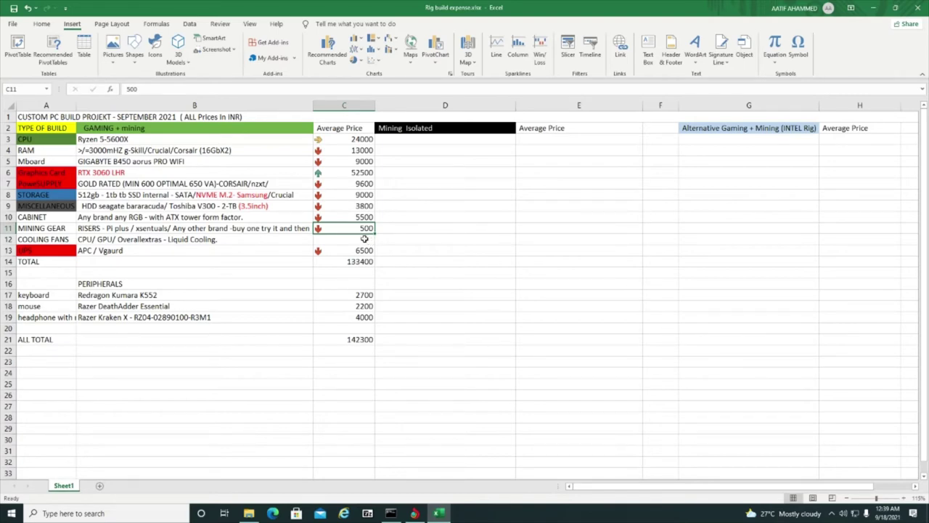
pyautogui.click(161, 163)
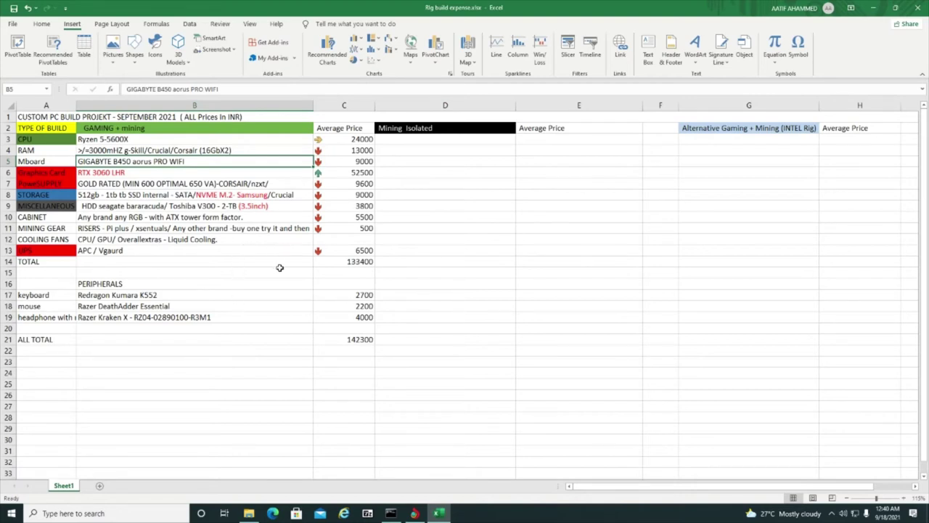
pyautogui.click(235, 244)
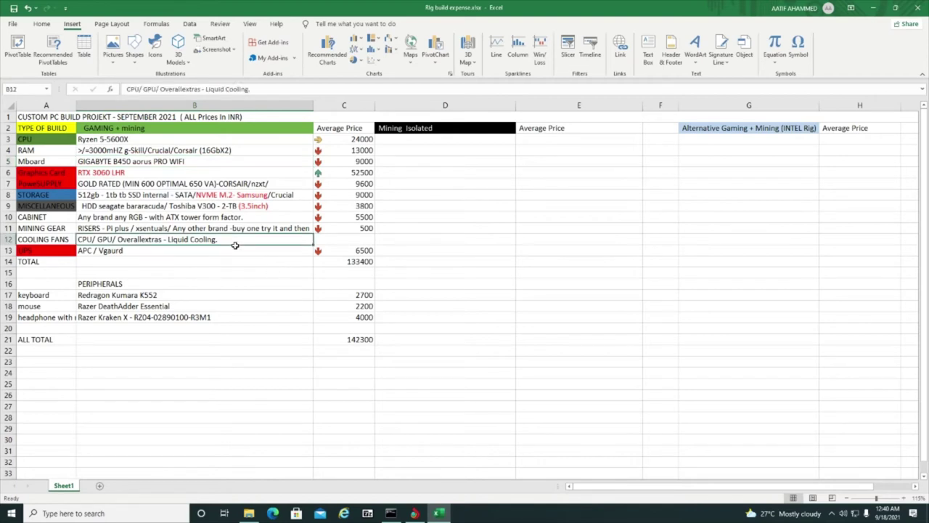
pyautogui.click(391, 513)
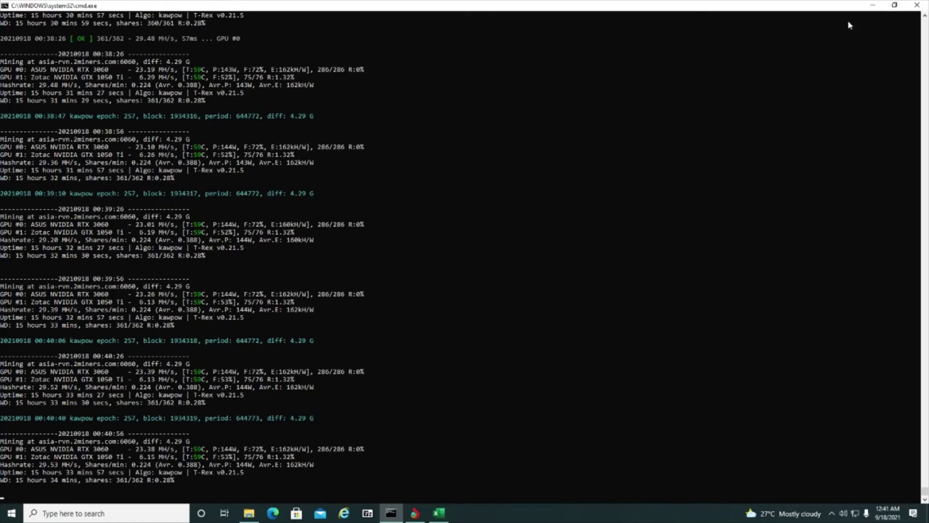
# Minimize the miner console to reveal the build sheet with its 133400 total
pyautogui.click(871, 6)
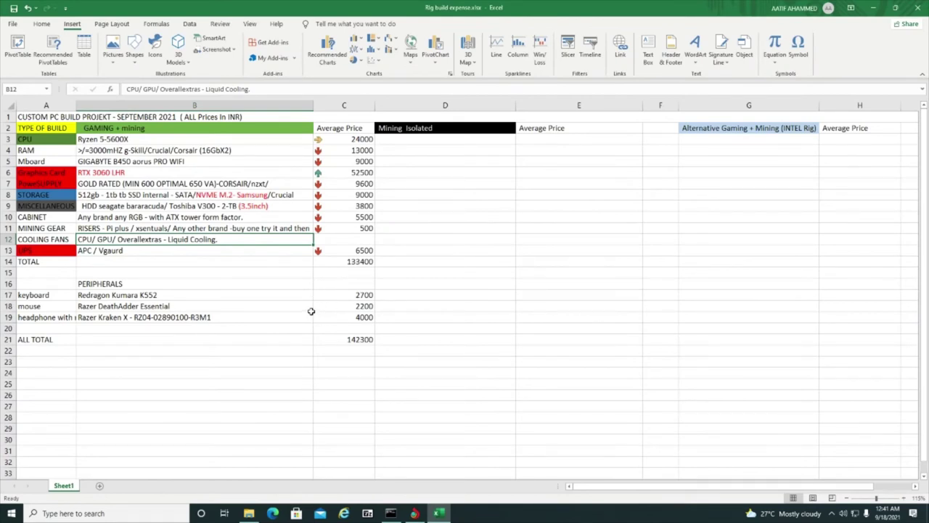
# Edit B13 in place to append 1KV and add a hyphen, giving 'APC / V-gaurd 1KV'
pyautogui.click(193, 252)
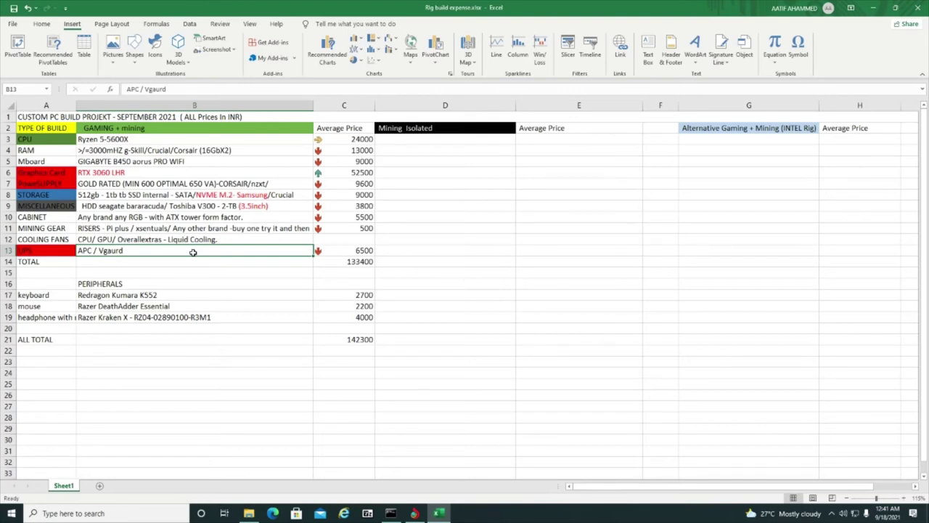
pyautogui.click(207, 242)
pyautogui.click(208, 249)
pyautogui.doubleClick(207, 252)
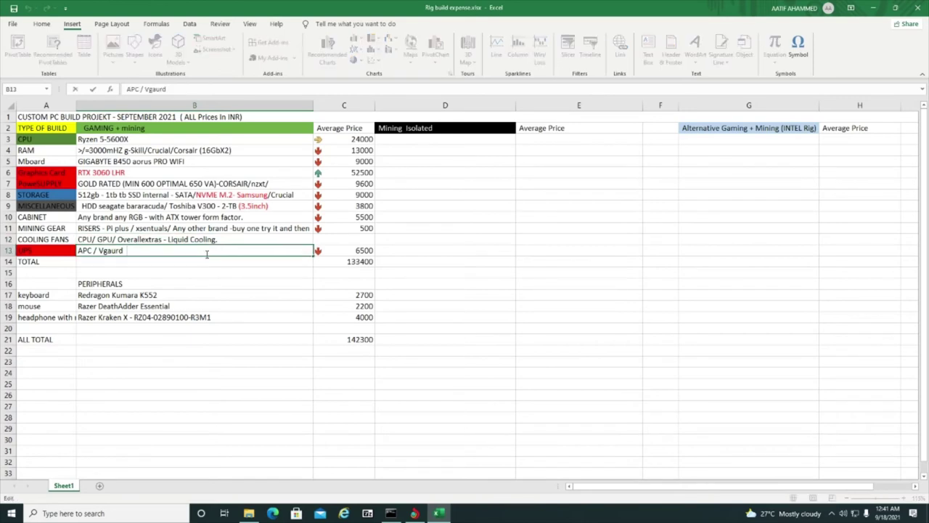
pyautogui.write('1')
pyautogui.write('kV')
pyautogui.press('BackSpace')
pyautogui.press('BackSpace')
pyautogui.write('KV')
pyautogui.click(103, 251)
pyautogui.write('-')
# Commit the B13 edit, then review the CPU price in C3 and mining gear price in C11
pyautogui.click(366, 265)
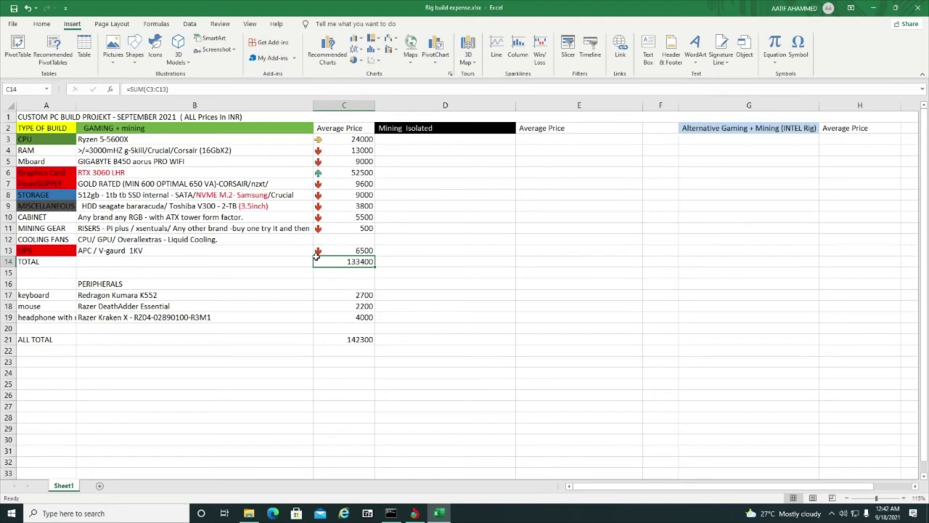
pyautogui.click(366, 140)
pyautogui.click(372, 229)
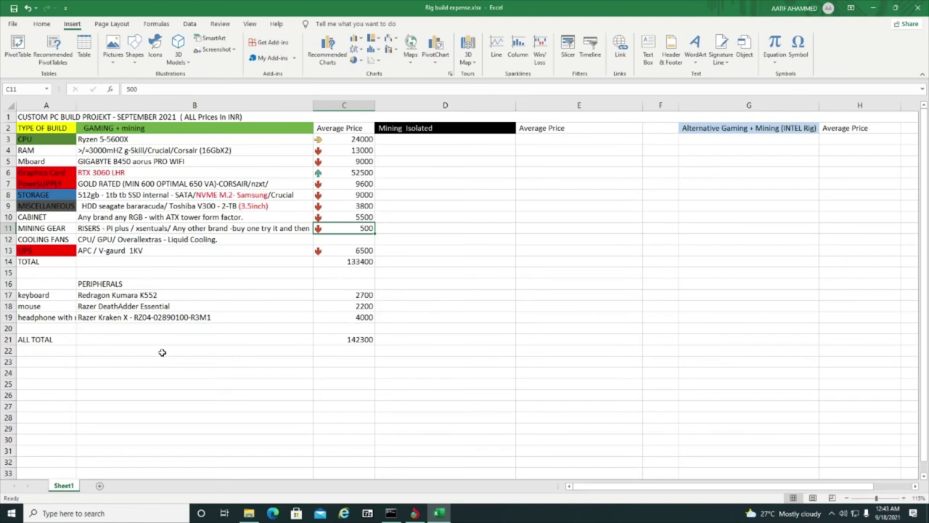
pyautogui.click(139, 297)
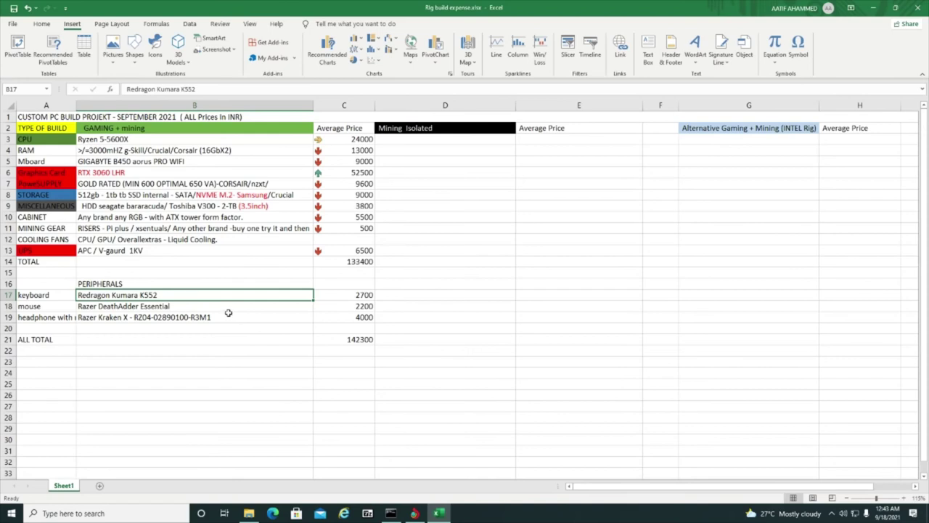
pyautogui.click(228, 311)
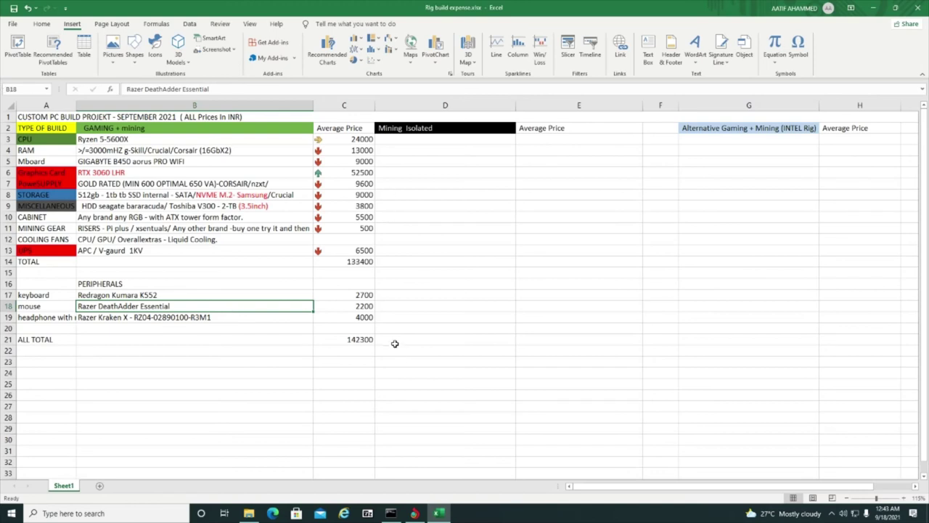
pyautogui.click(371, 308)
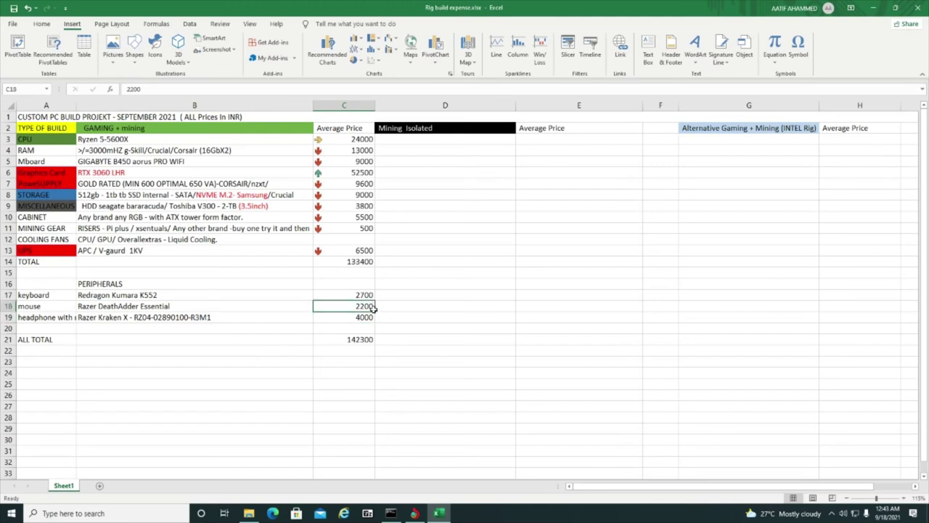
pyautogui.click(187, 323)
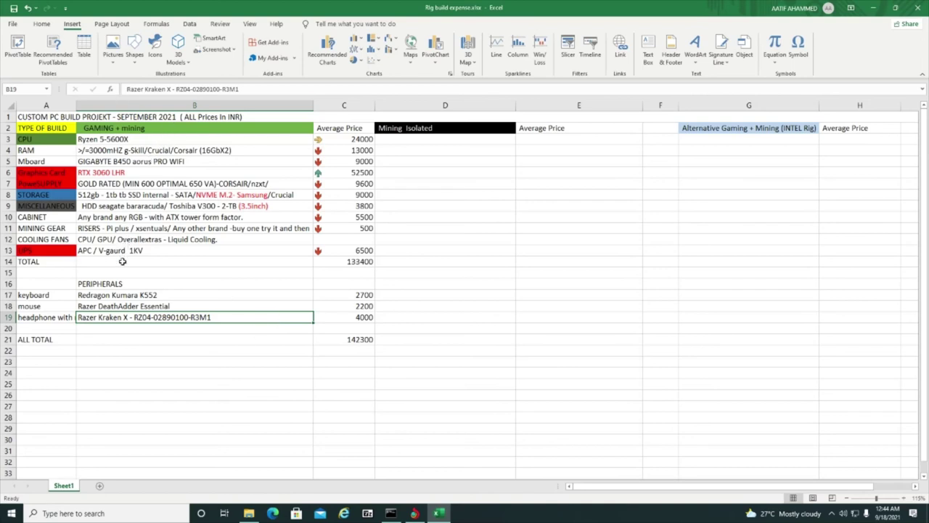
pyautogui.click(350, 317)
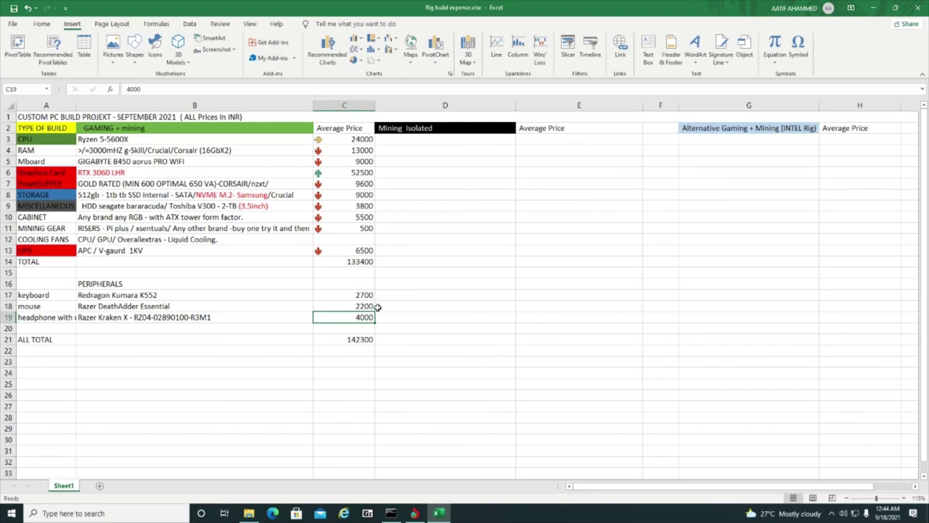
# Check the SUM formulas behind the components total and the ALL TOTAL in C21
pyautogui.click(369, 275)
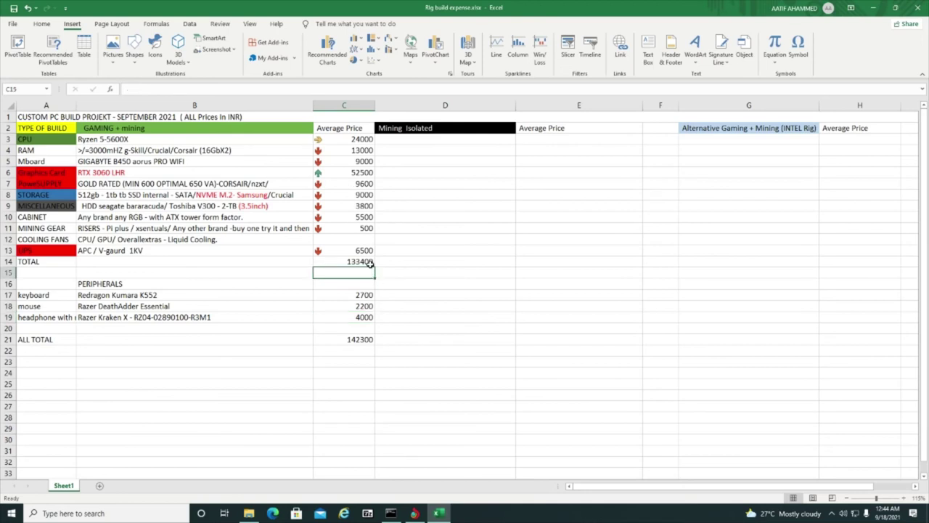
pyautogui.click(369, 263)
pyautogui.moveTo(329, 267)
pyautogui.mouseDown()
pyautogui.moveTo(341, 339)
pyautogui.moveTo(341, 317)
pyautogui.mouseUp()
pyautogui.click(364, 341)
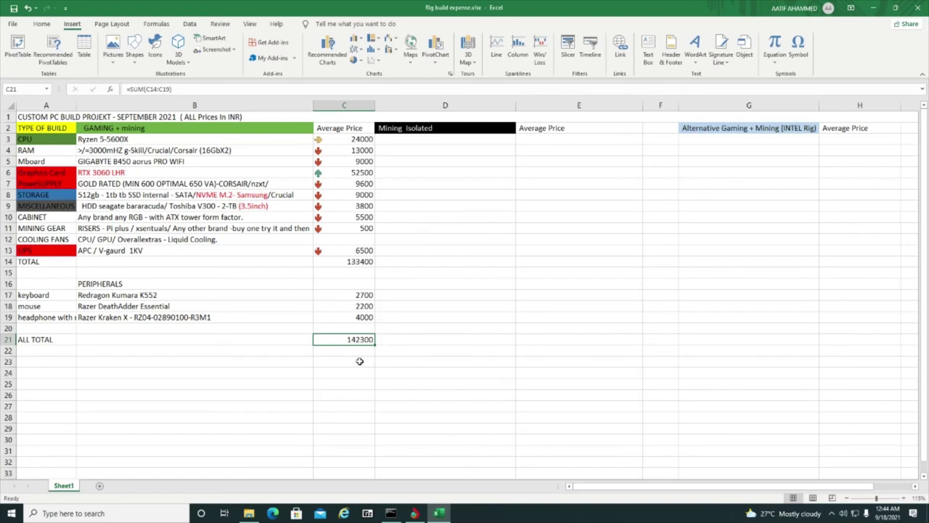
# Enter 13500 in C23 and start typing 150000 in C24
pyautogui.click(358, 365)
pyautogui.write('13500')
pyautogui.press('Return')
pyautogui.write('15000')
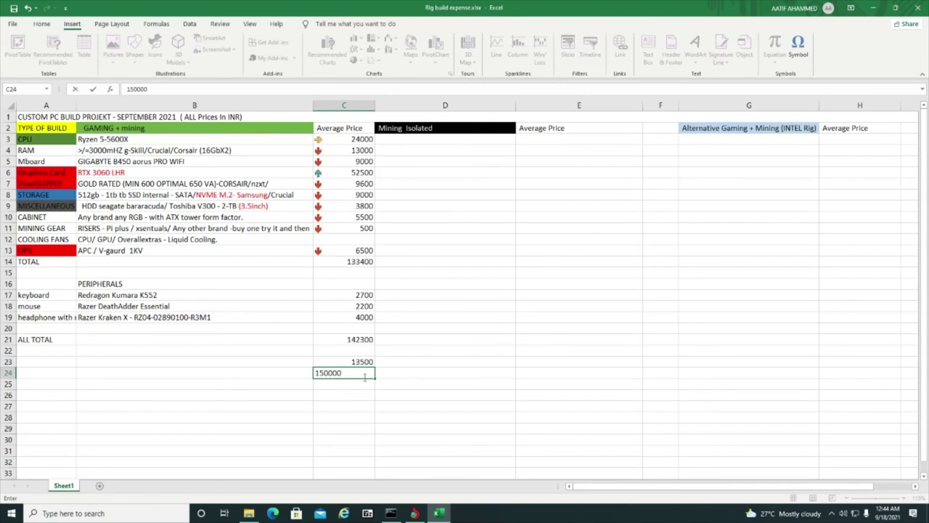
# Commit 150000 in C24, then review motherboard, power supply and RTX 3060 LHR (52500) entries
pyautogui.click(346, 399)
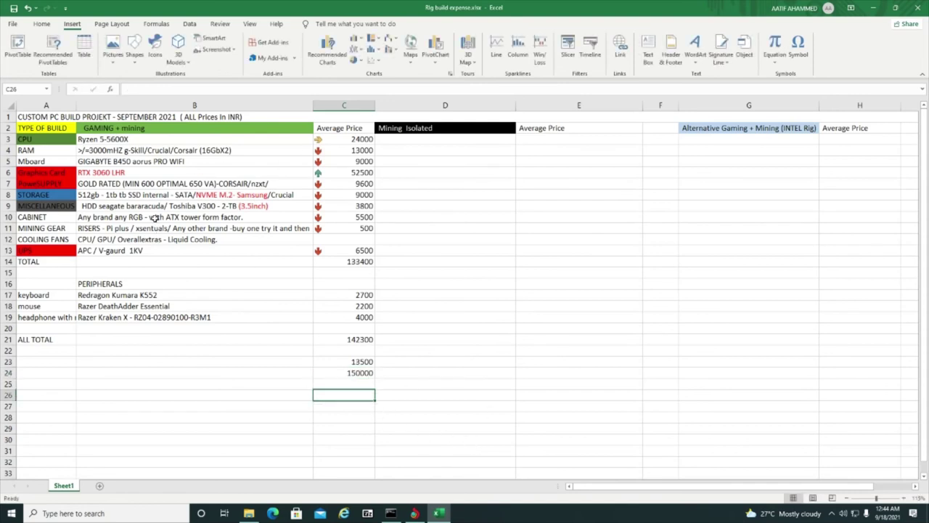
pyautogui.click(142, 165)
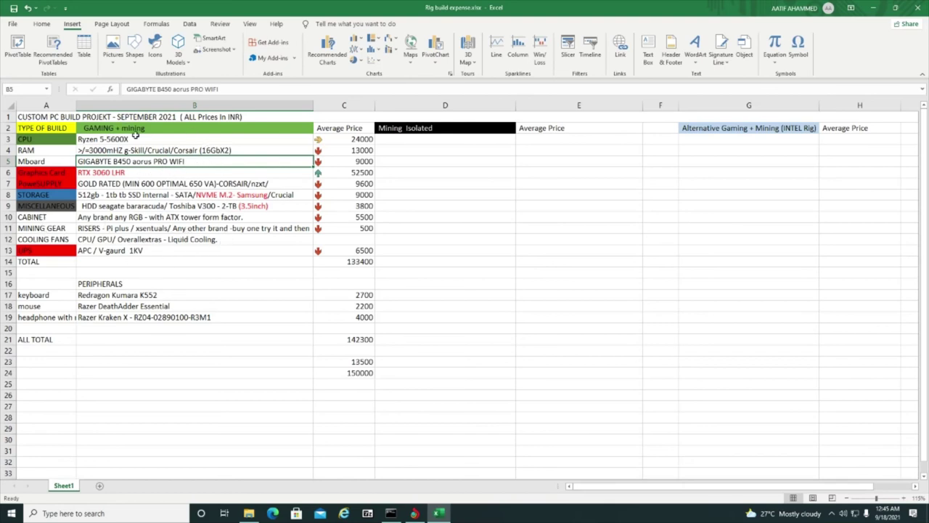
pyautogui.click(215, 185)
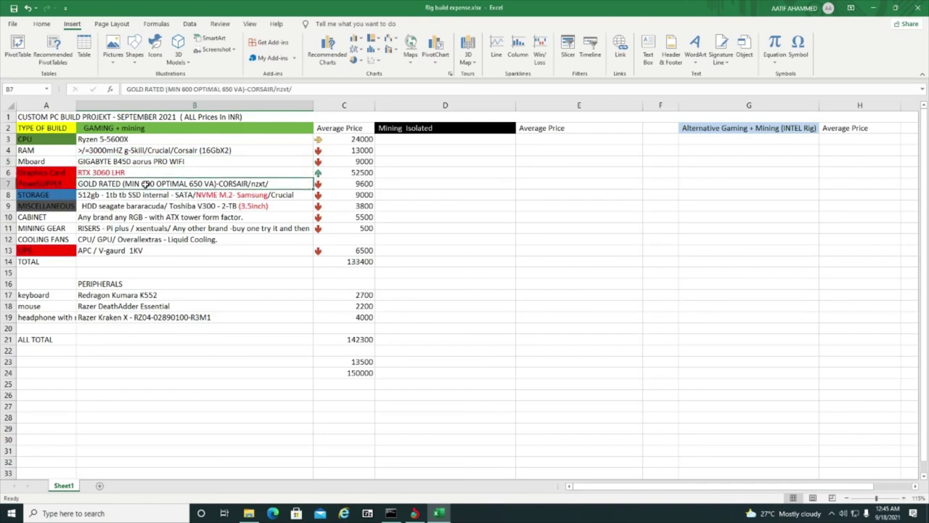
pyautogui.click(141, 175)
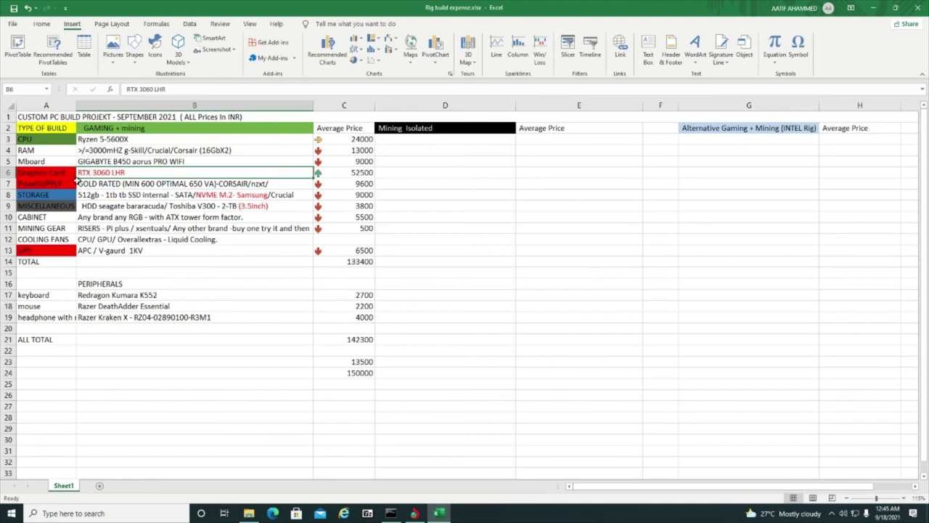
pyautogui.click(369, 174)
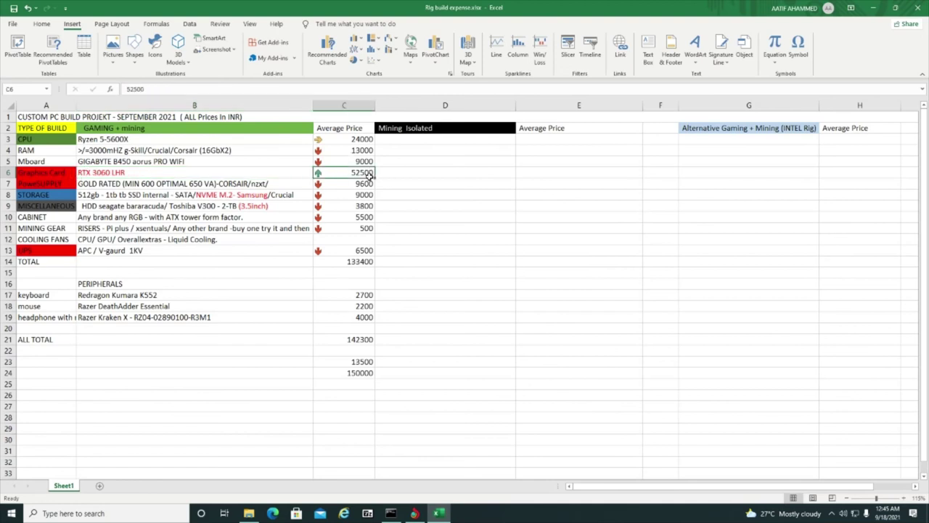
pyautogui.click(360, 387)
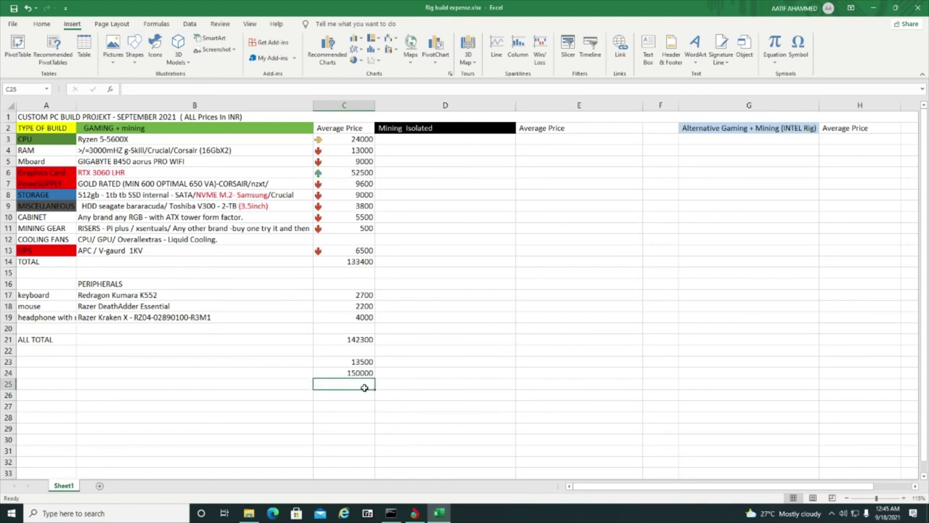
# Enter 150000 in C25 and compare it with C24 by selecting both figures
pyautogui.write('150000')
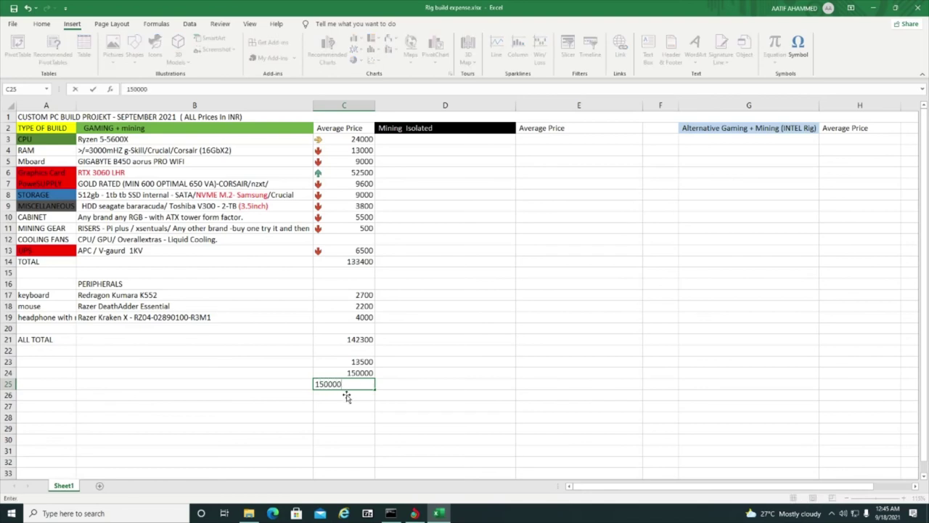
pyautogui.press('Return')
pyautogui.click(362, 378)
pyautogui.click(363, 385)
pyautogui.click(363, 375)
pyautogui.keyDown('shift'); pyautogui.click(361, 388); pyautogui.keyUp('shift')
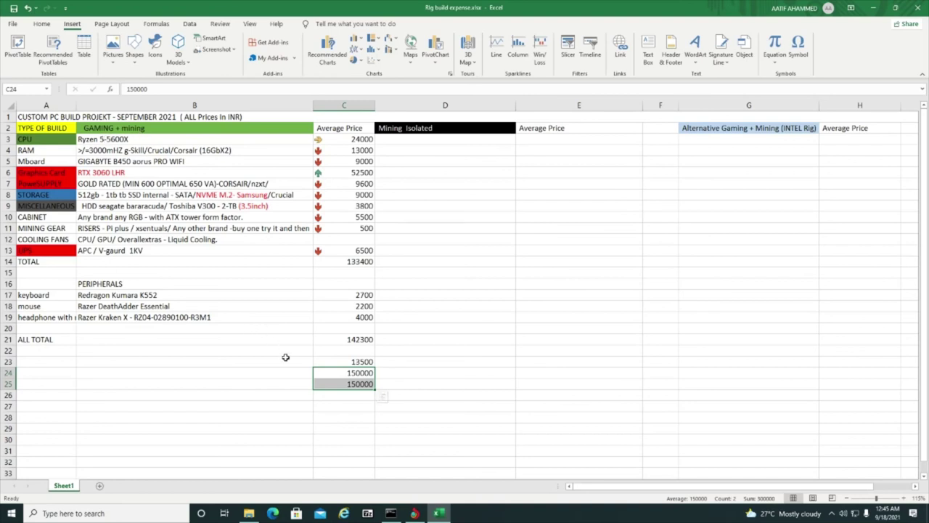
# Delete the duplicate 150000 from C25 and bring the miner console to the front
pyautogui.click(330, 388)
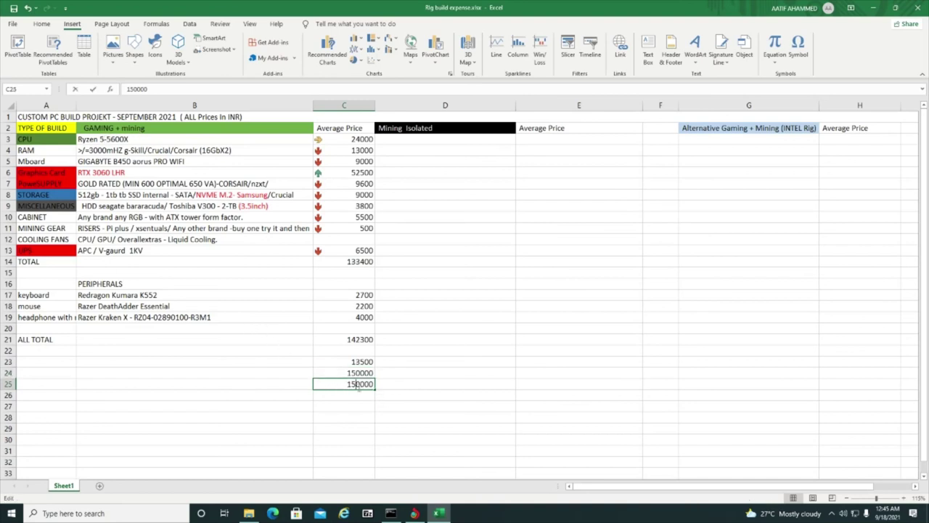
pyautogui.moveTo(380, 392); pyautogui.dragTo(386, 392)
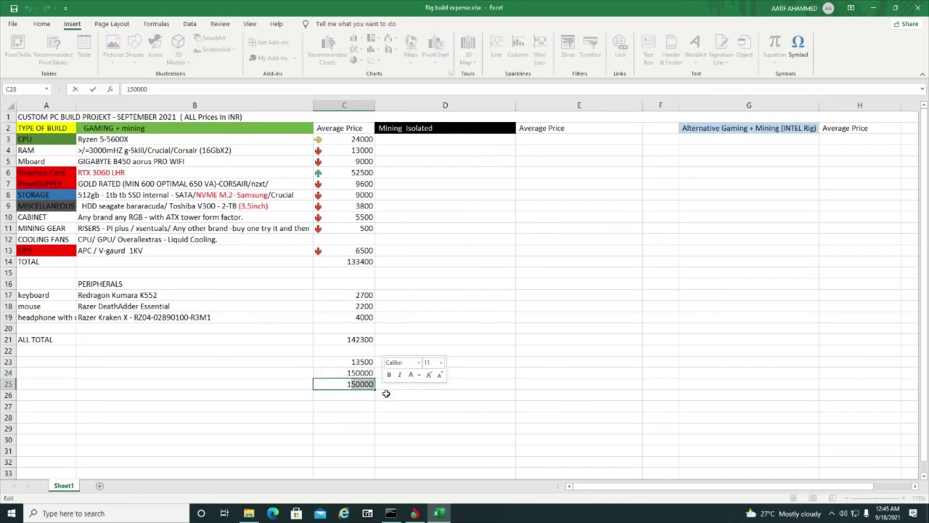
pyautogui.press('BackSpace')
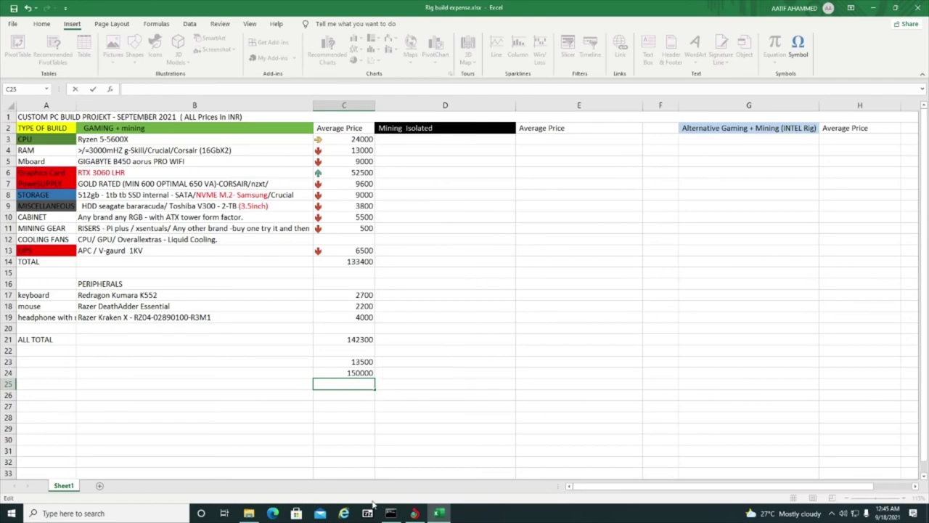
pyautogui.click(390, 514)
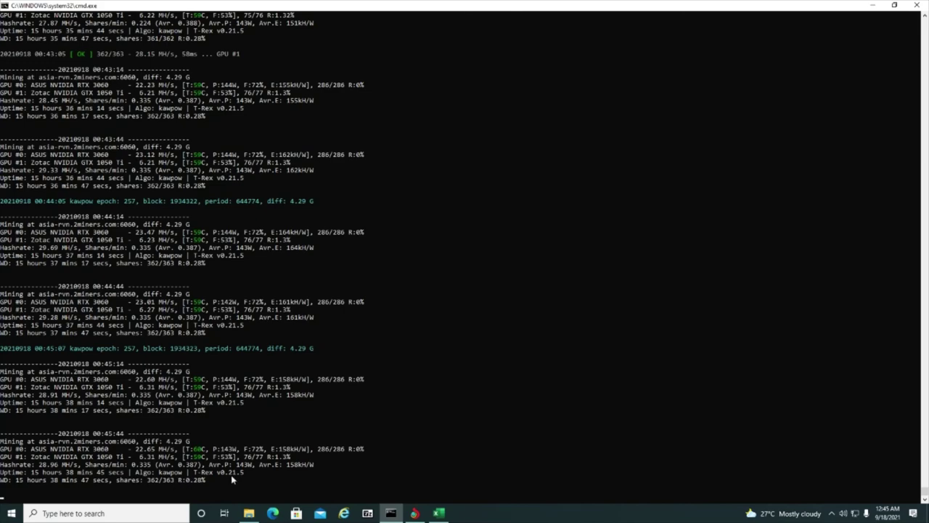
# Minimize the miner console to show the sheet with 13500 and 150000 below 142300
pyautogui.click(873, 5)
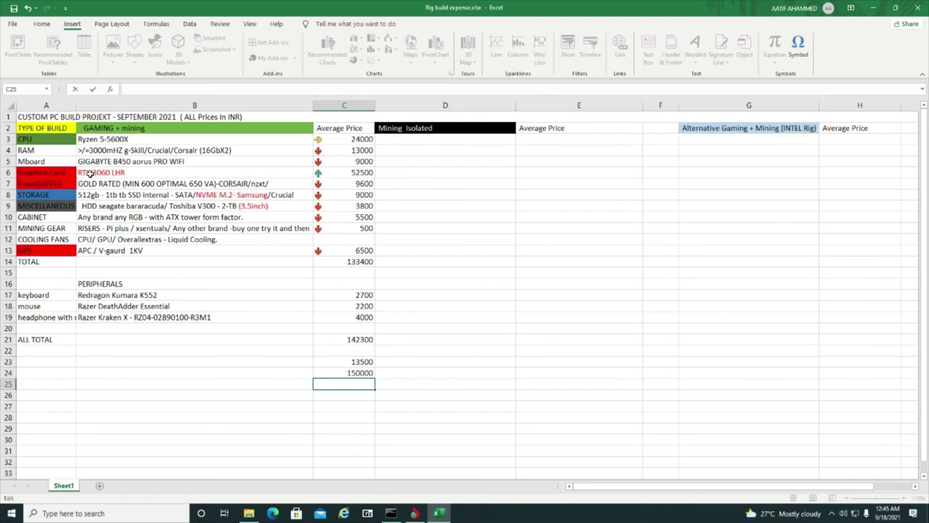
pyautogui.click(89, 173)
pyautogui.click(354, 172)
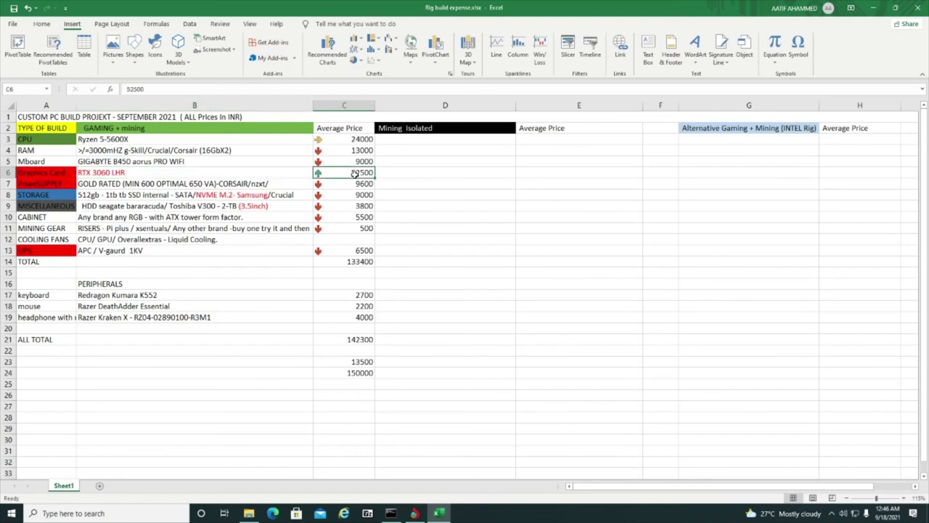